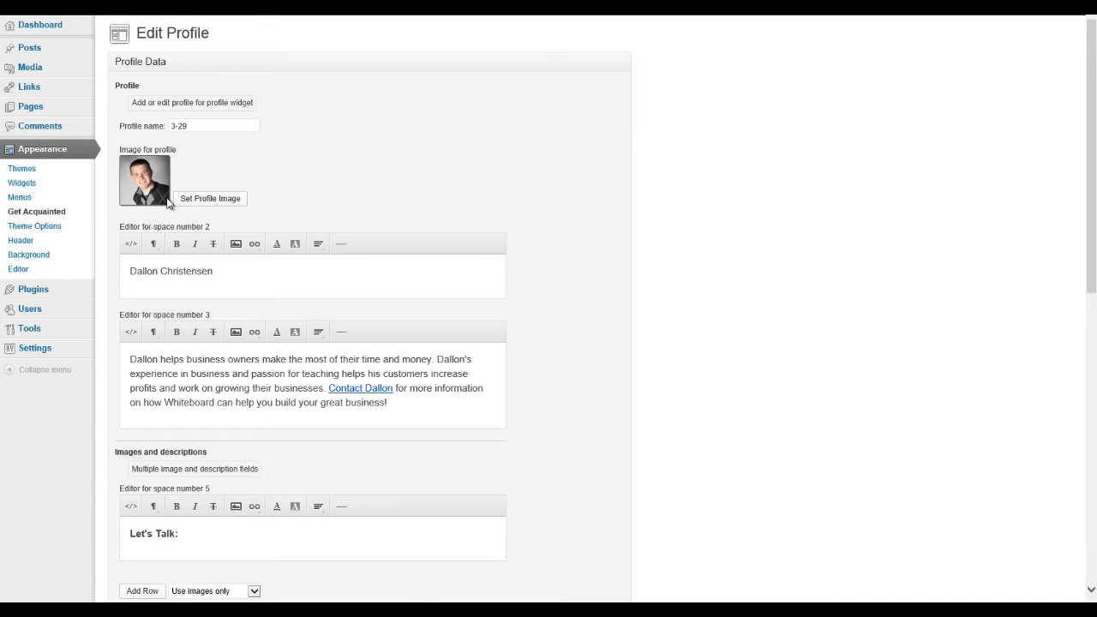
- Copy the font-size:11px; declaration from the space number 3 rule in the profile widget's CSS
scroll(252, 248, down, 8)
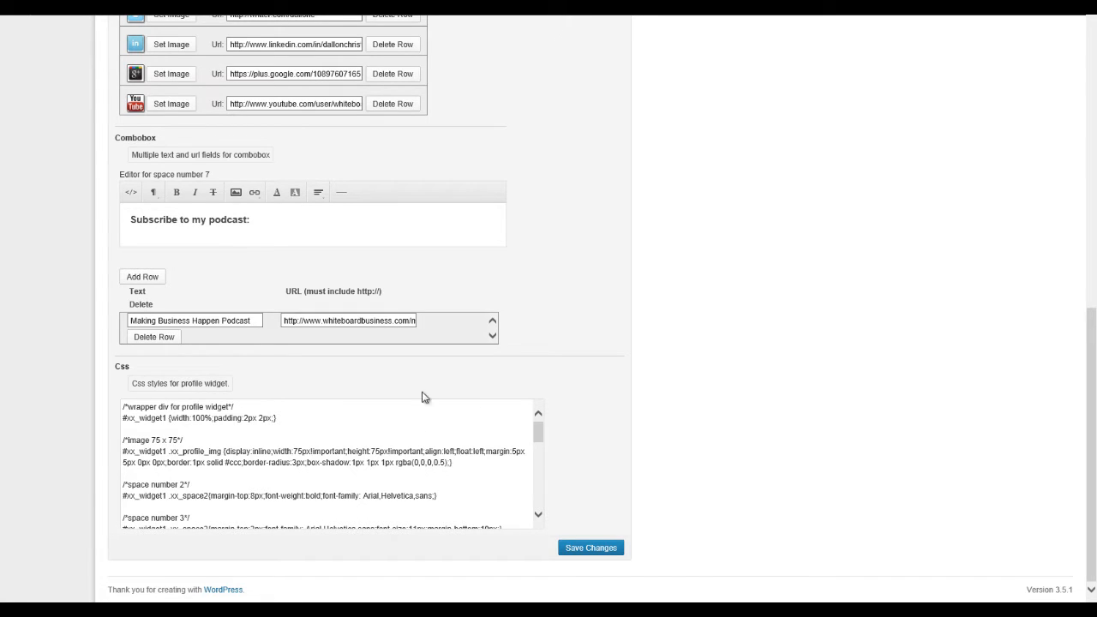
scroll(226, 443, down, 1)
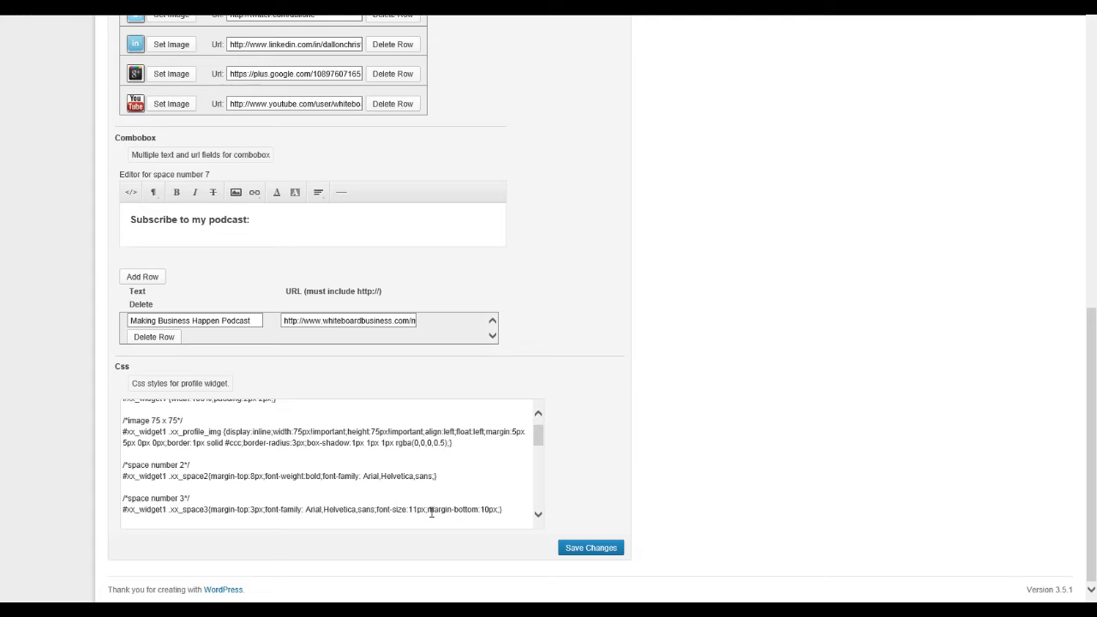
click(377, 509)
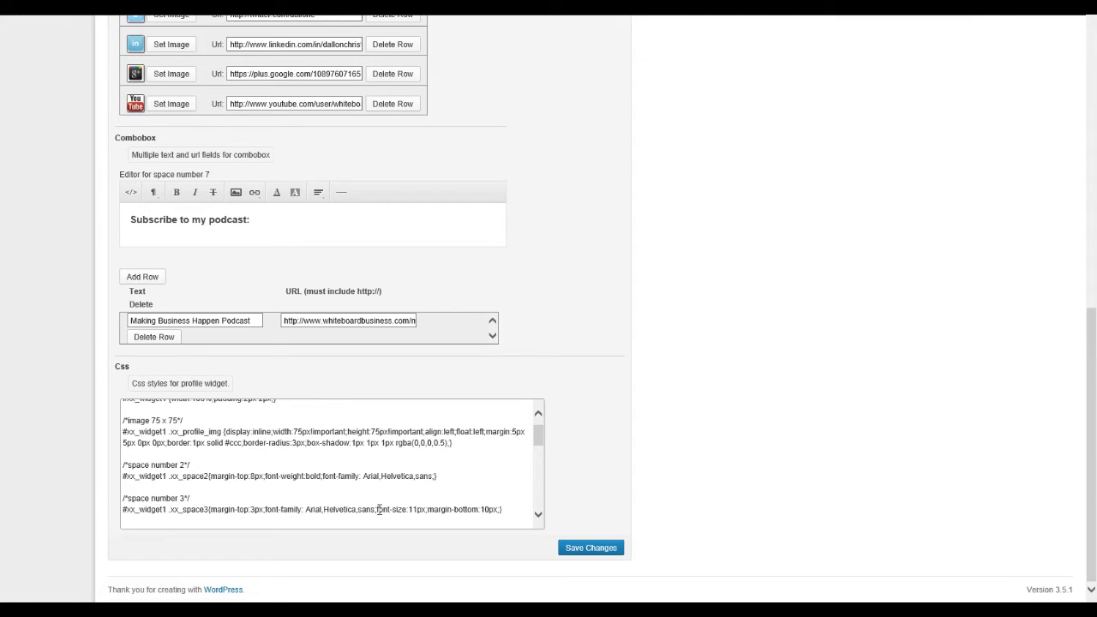
drag(378, 510, 432, 512)
right_click(406, 514)
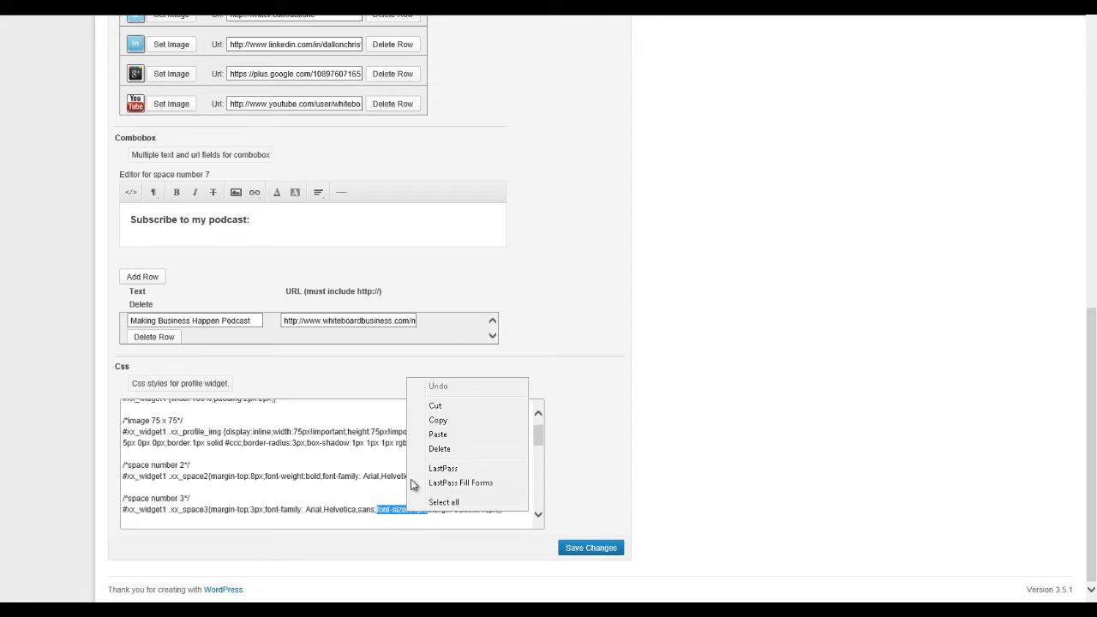
click(438, 420)
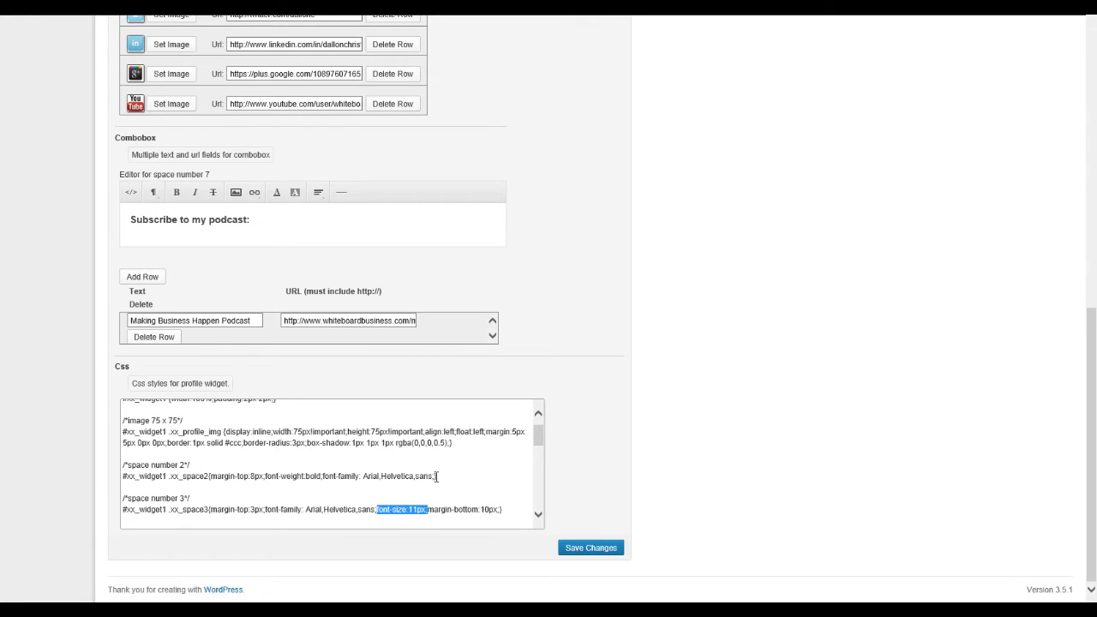
- Paste font-size:11px; at the end of the space number 2 CSS rule and save the profile
click(435, 478)
right_click(435, 475)
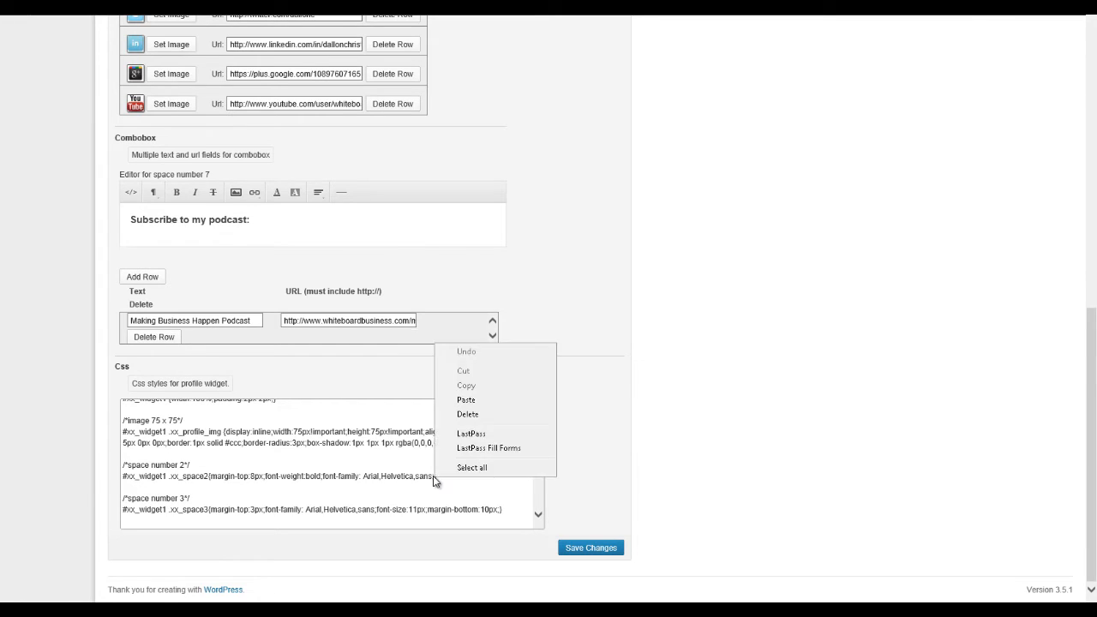
click(477, 403)
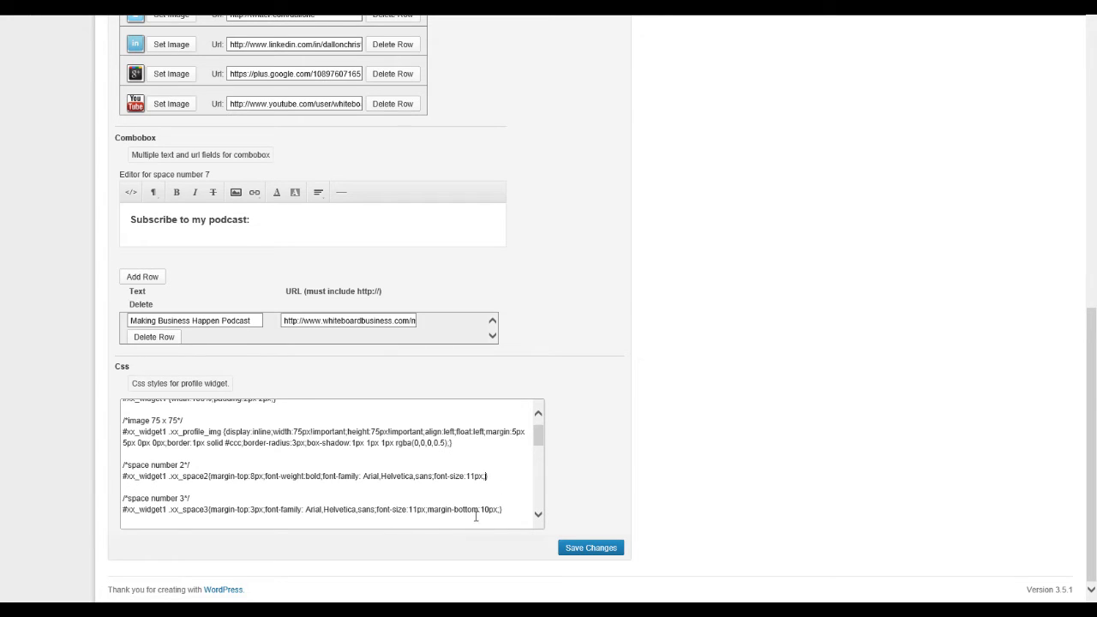
click(605, 557)
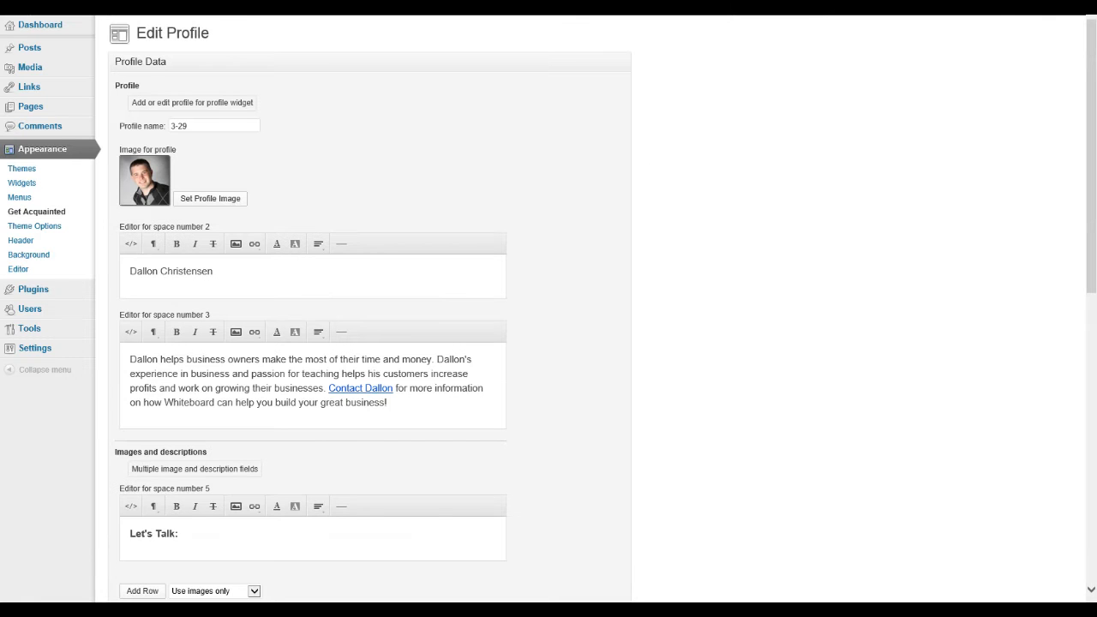
- Check the text size of the person's name in the sidebar profile widget on the live blog page
click(900, 6)
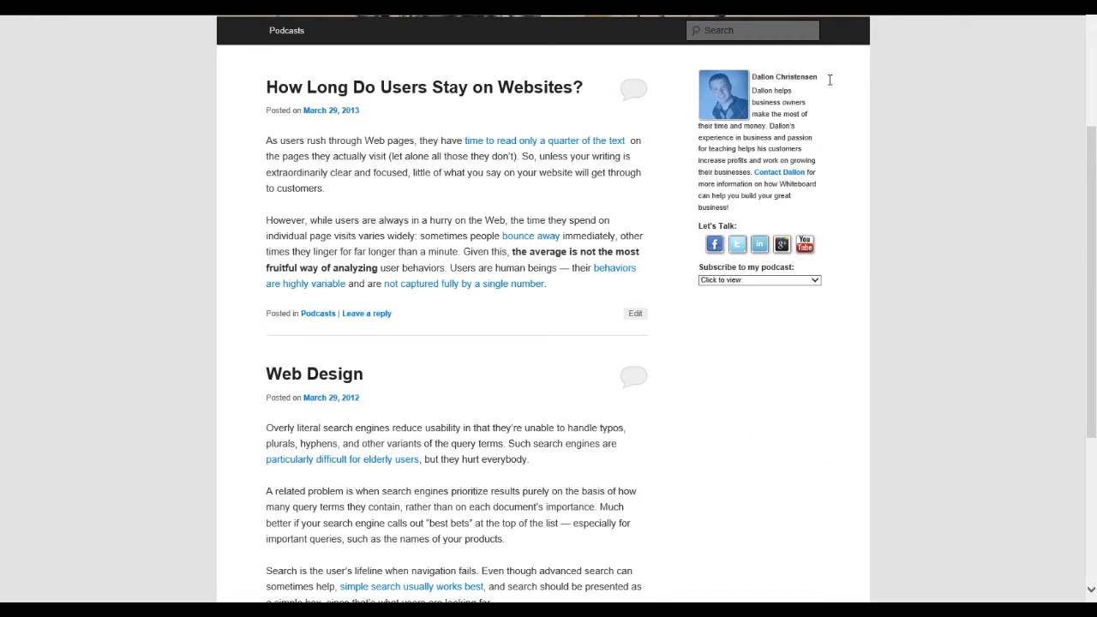
drag(817, 78, 753, 78)
click(793, 89)
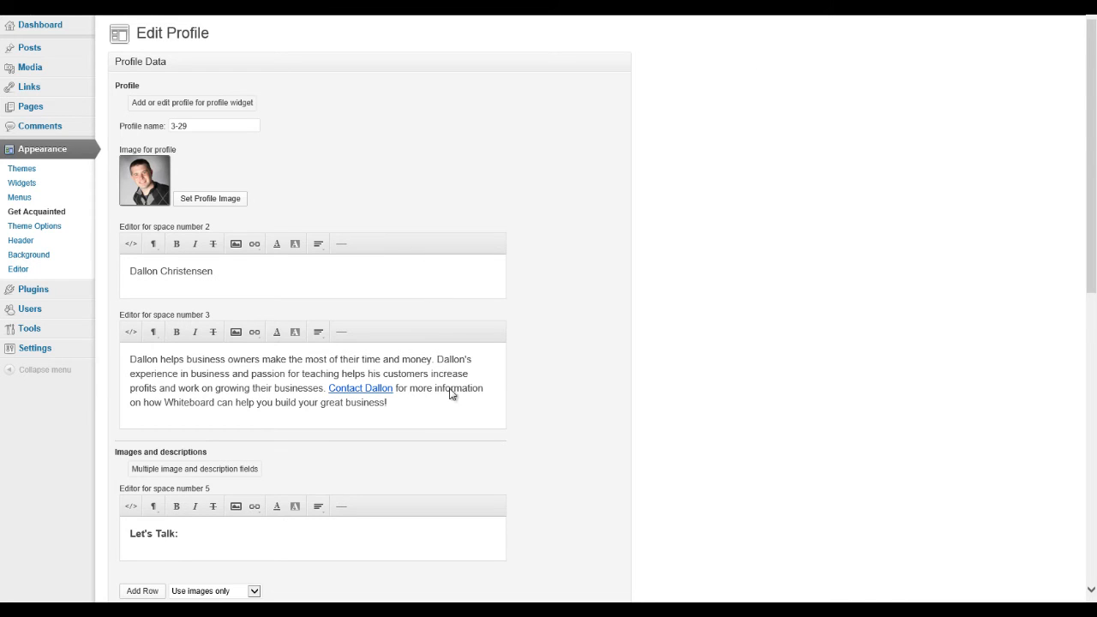
- Change the font size in the space number 2 CSS rule to 12px and save the profile
scroll(445, 411, down, 3)
scroll(442, 423, down, 8)
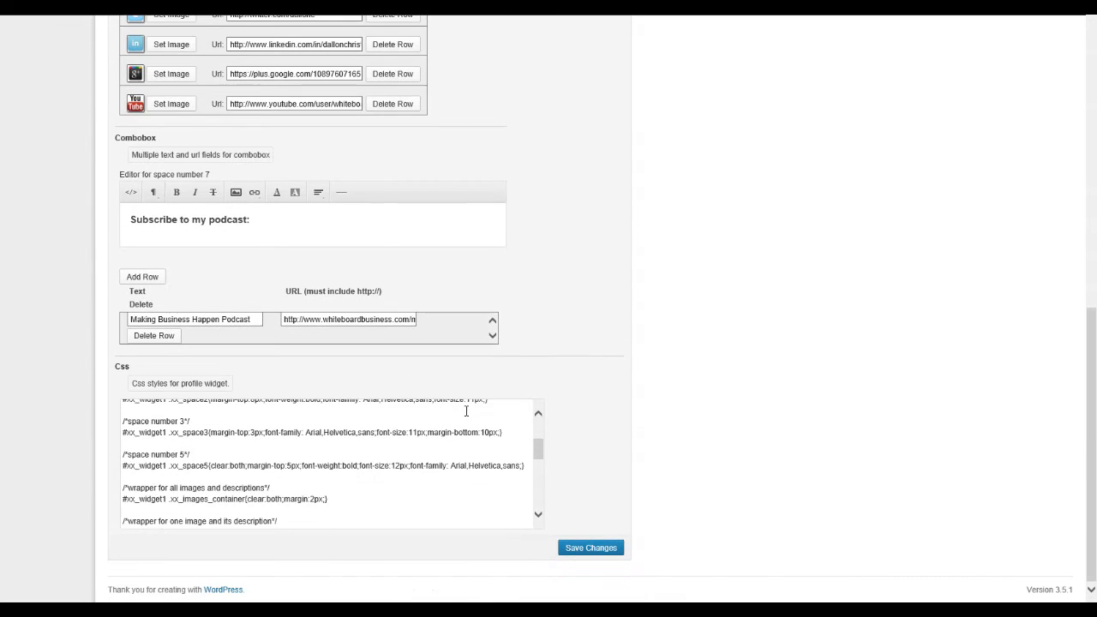
scroll(473, 417, up, 1)
click(476, 437)
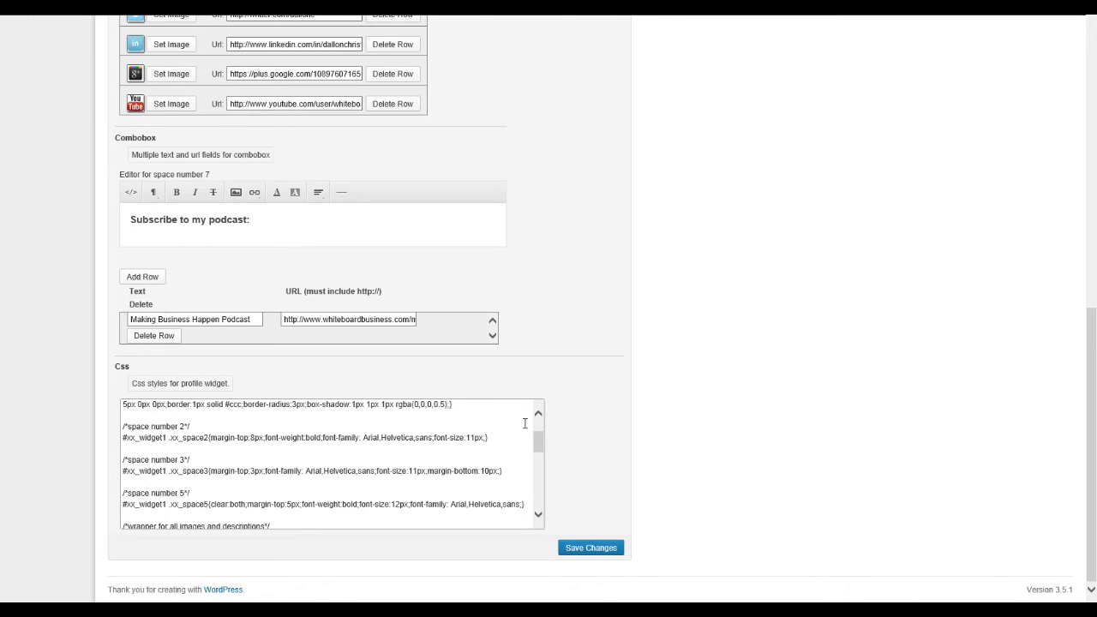
key(BackSpace)
text(2)
click(593, 549)
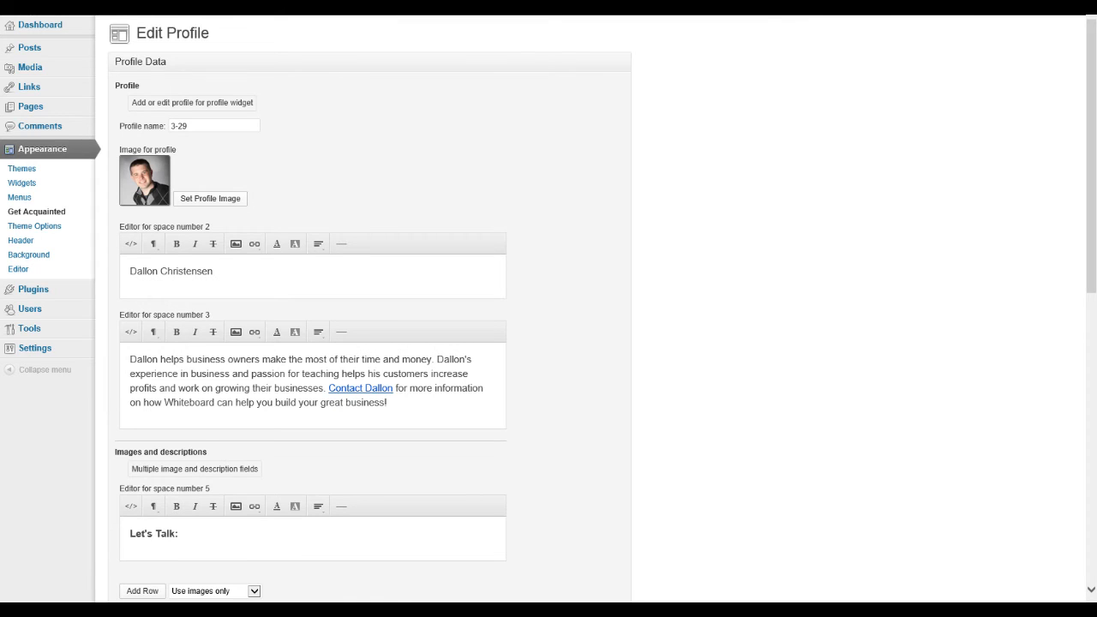
- Set the font size in the space number 2 CSS rule back to 11px and save the profile
scroll(348, 462, down, 8)
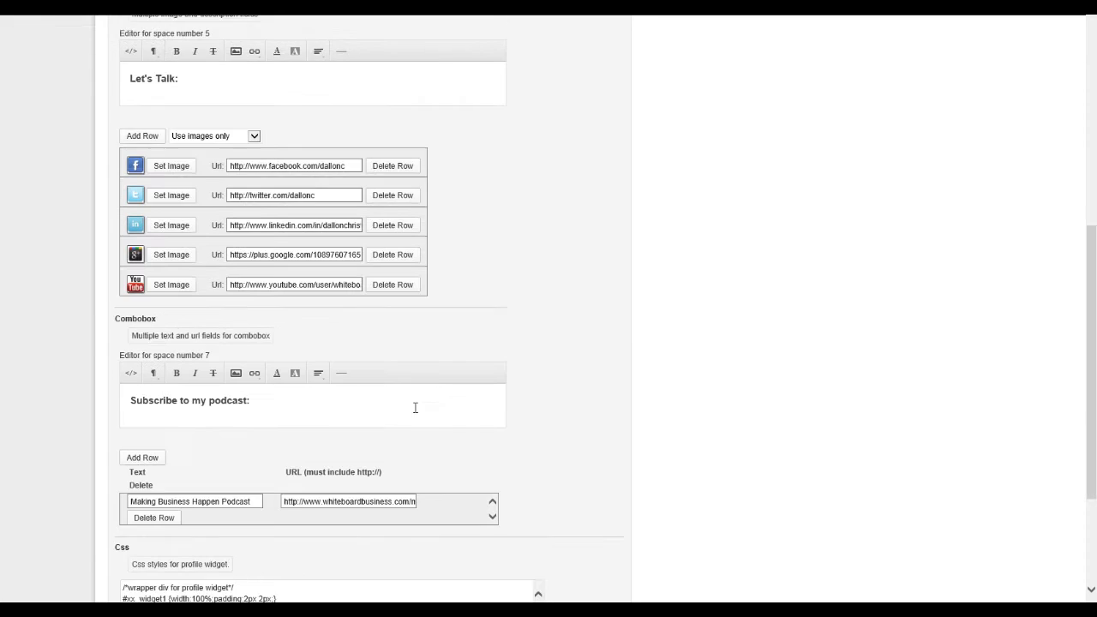
scroll(504, 451, down, 1)
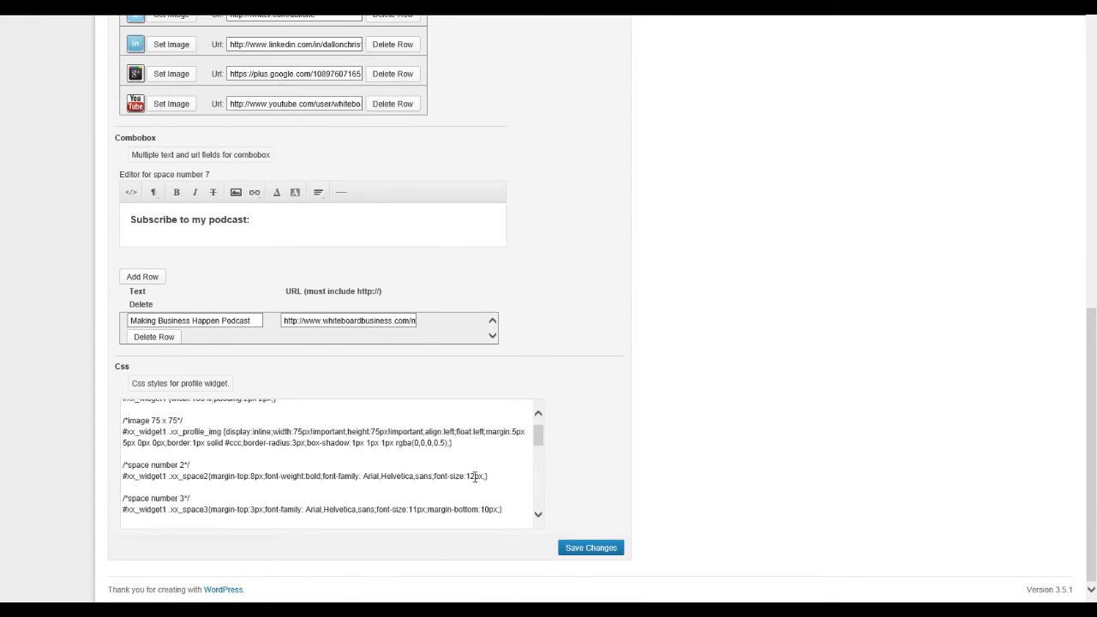
click(477, 473)
key(BackSpace)
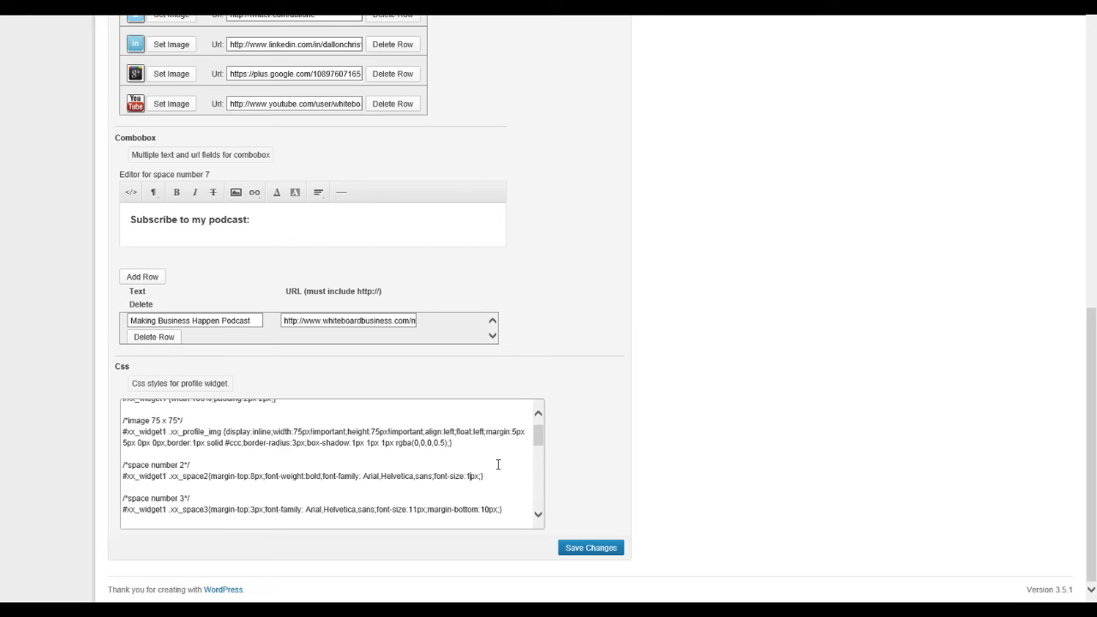
text(1)
click(594, 549)
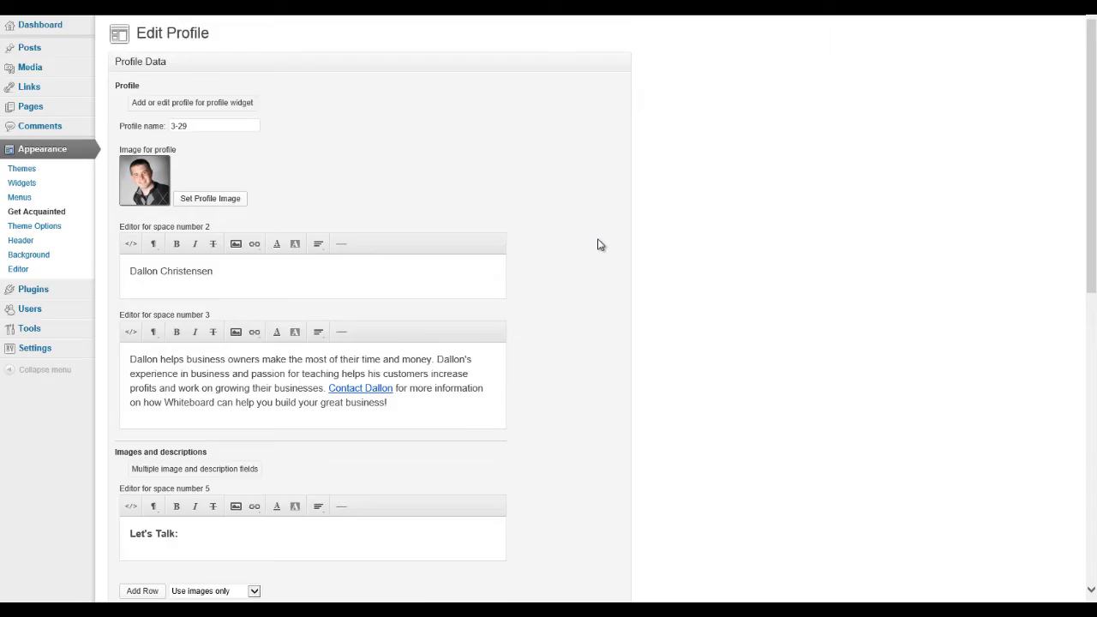
- Review the profile's numbered text editors and the CSS rules that match each space, including the image and description styles
scroll(600, 245, down, 8)
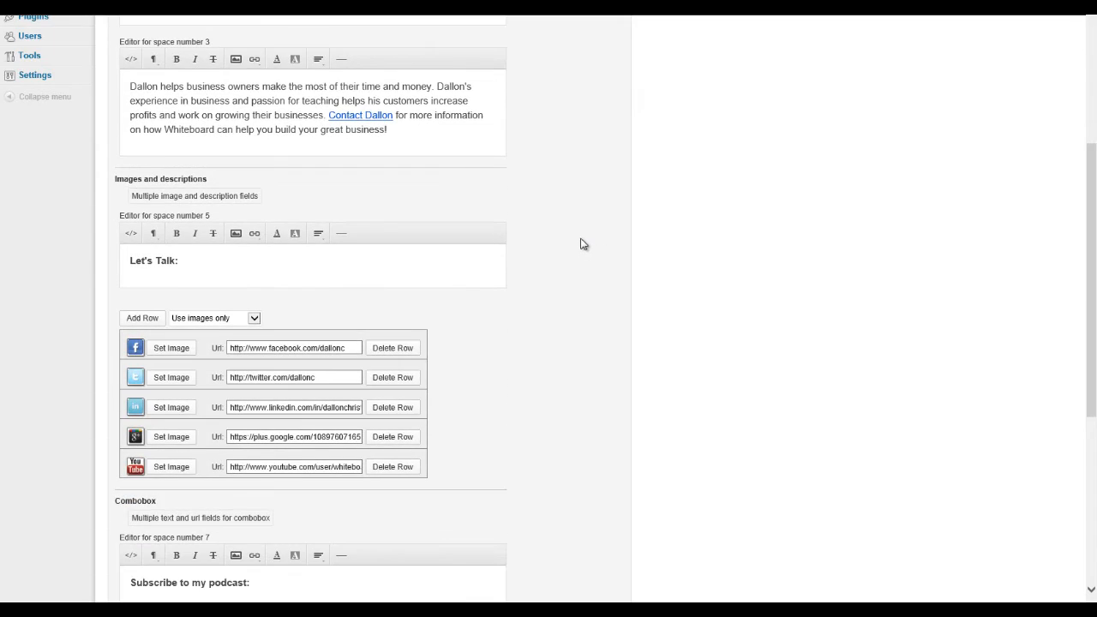
scroll(691, 252, up, 9)
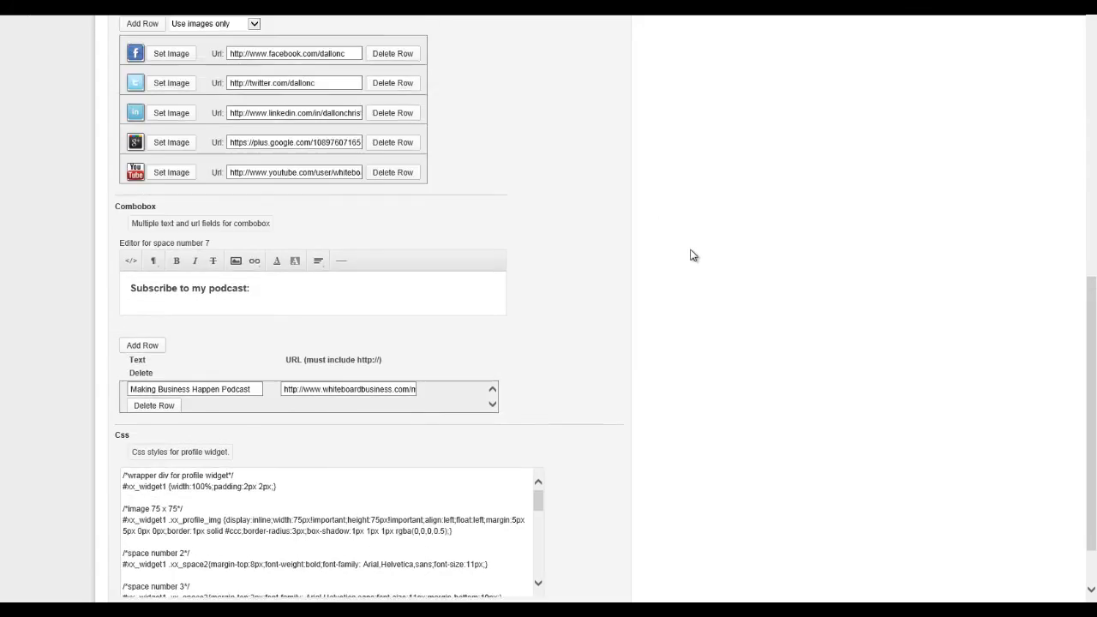
scroll(289, 282, down, 1)
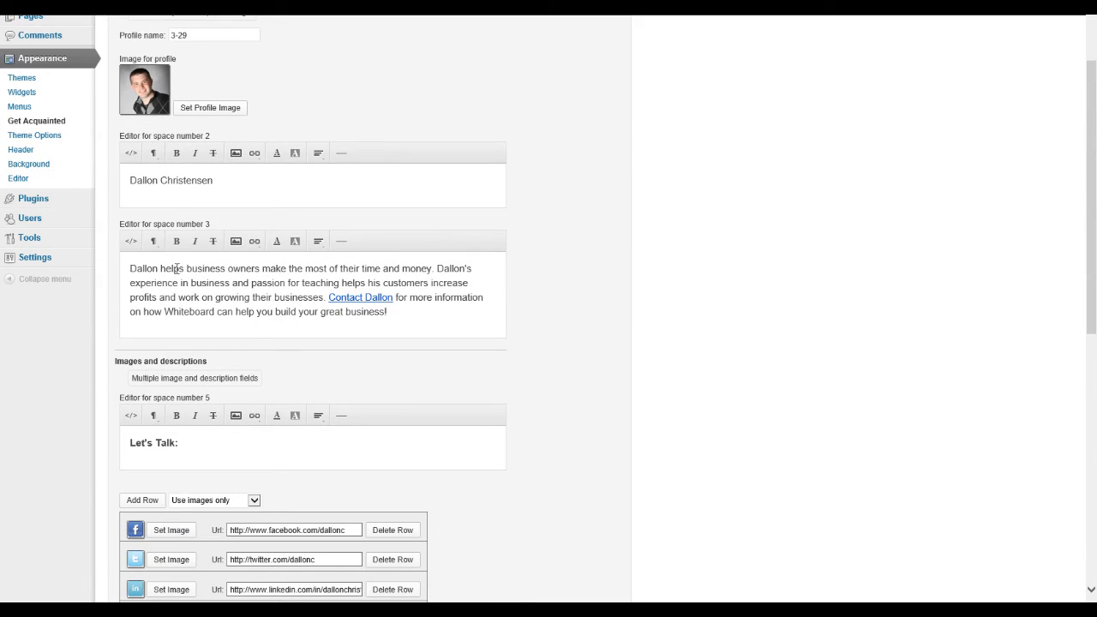
scroll(274, 296, down, 2)
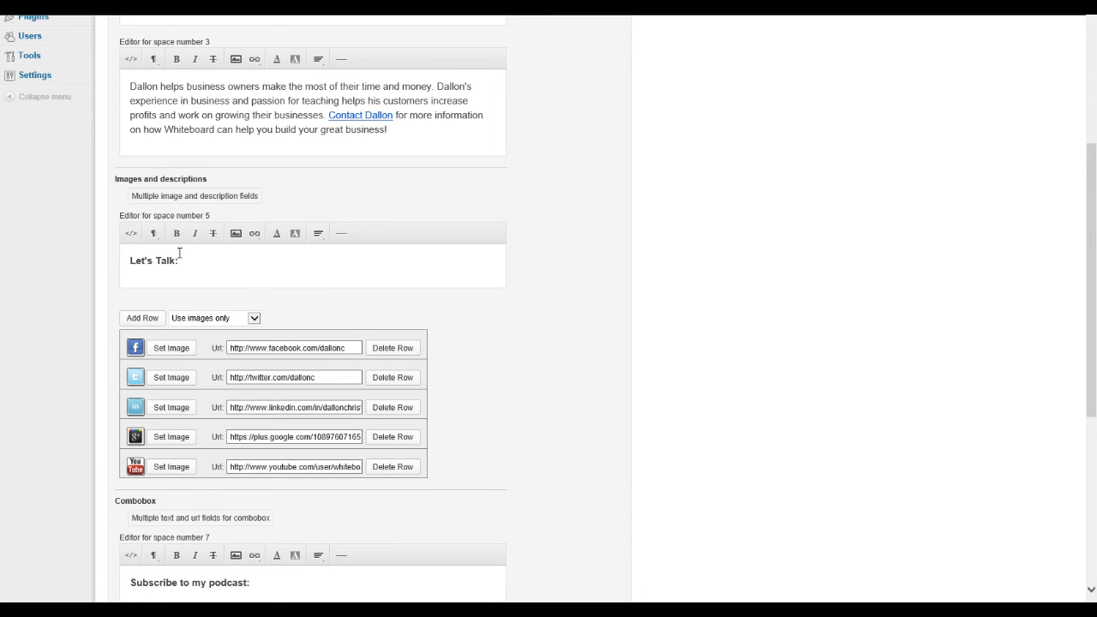
scroll(252, 266, down, 2)
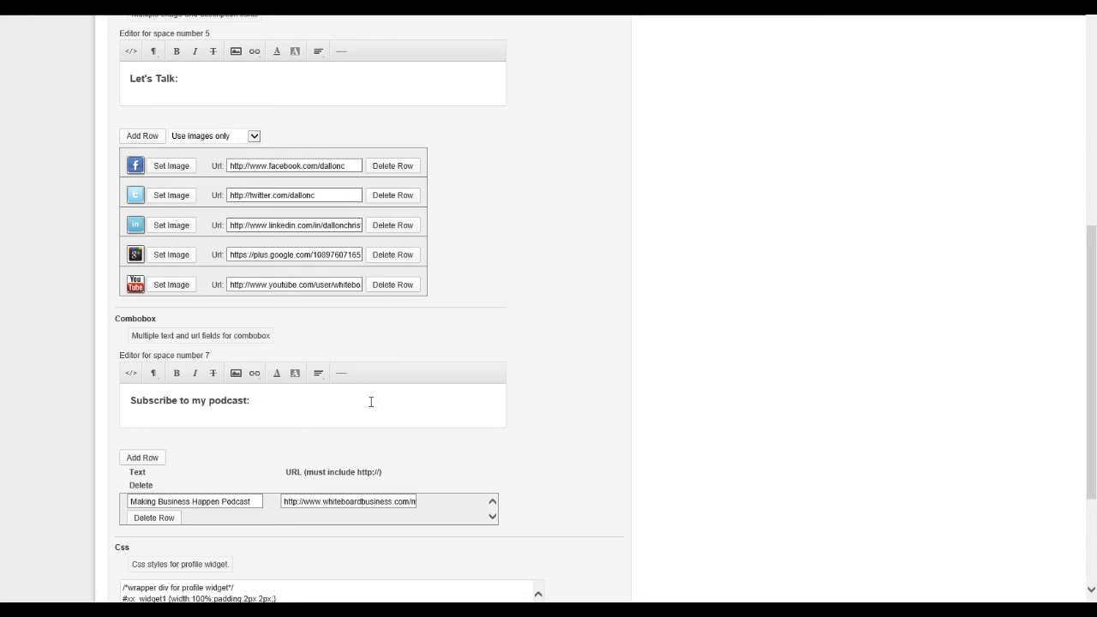
scroll(543, 372, down, 2)
scroll(540, 437, down, 2)
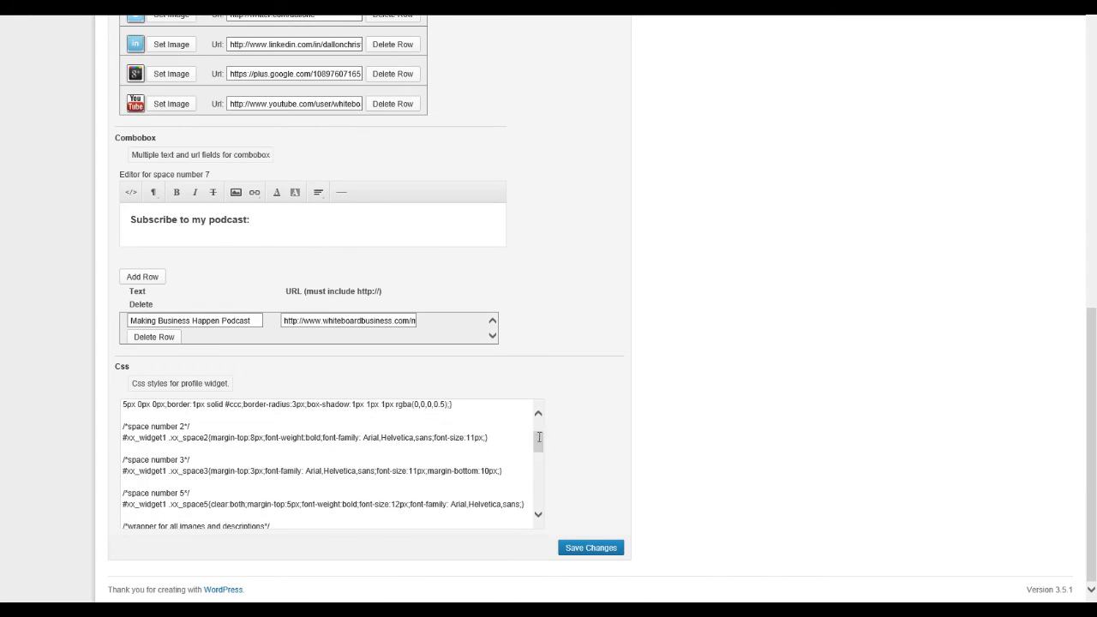
scroll(541, 447, up, 2)
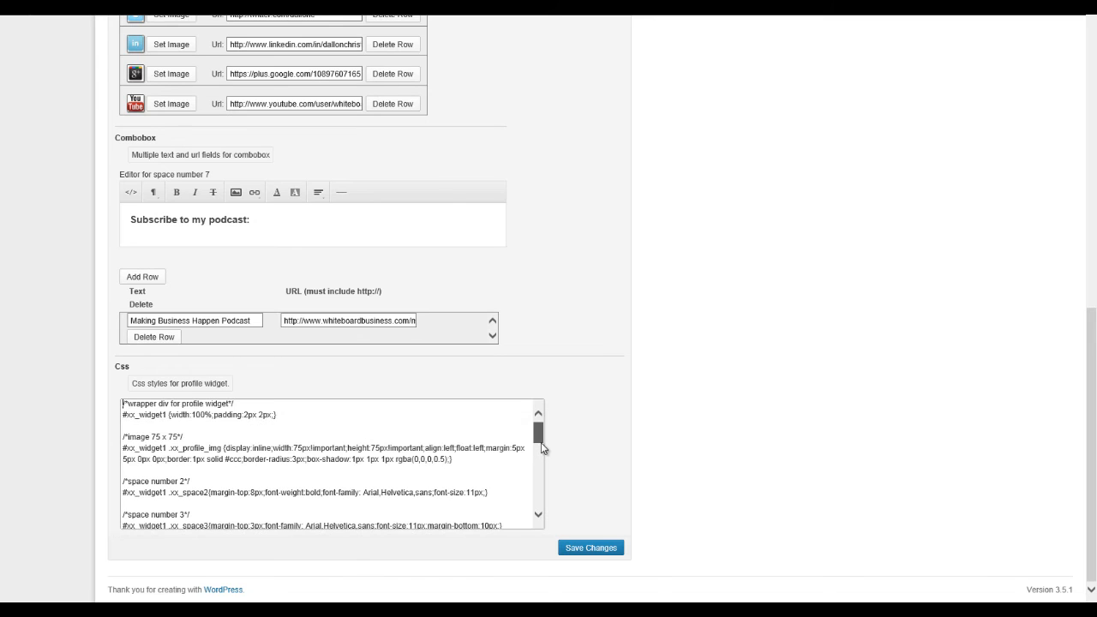
scroll(541, 444, down, 2)
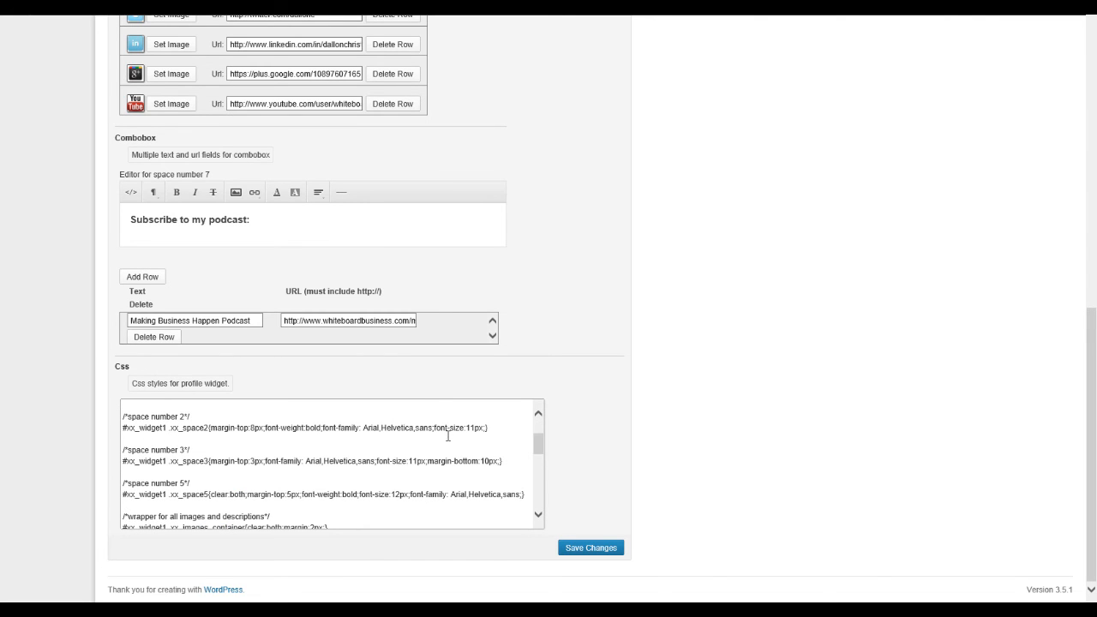
scroll(455, 488, down, 4)
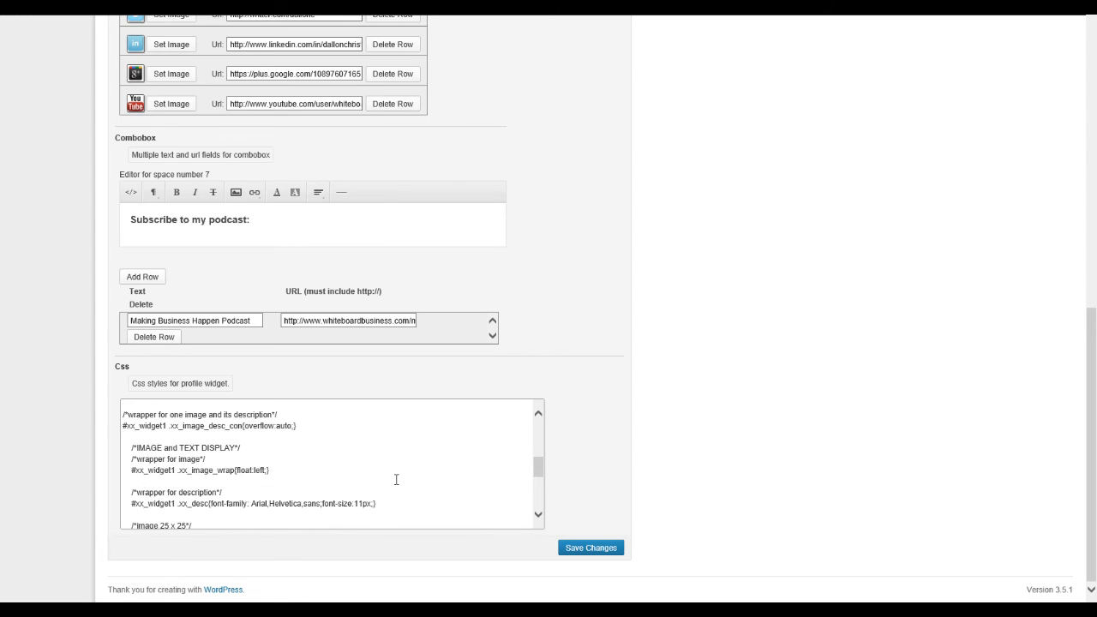
scroll(396, 479, down, 1)
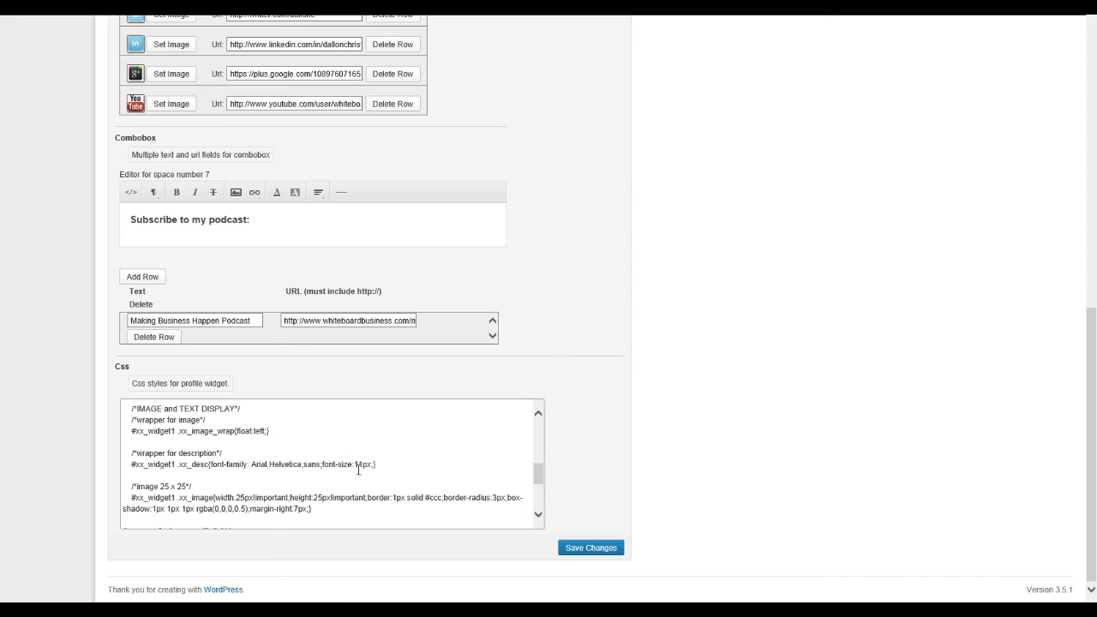
scroll(358, 470, up, 5)
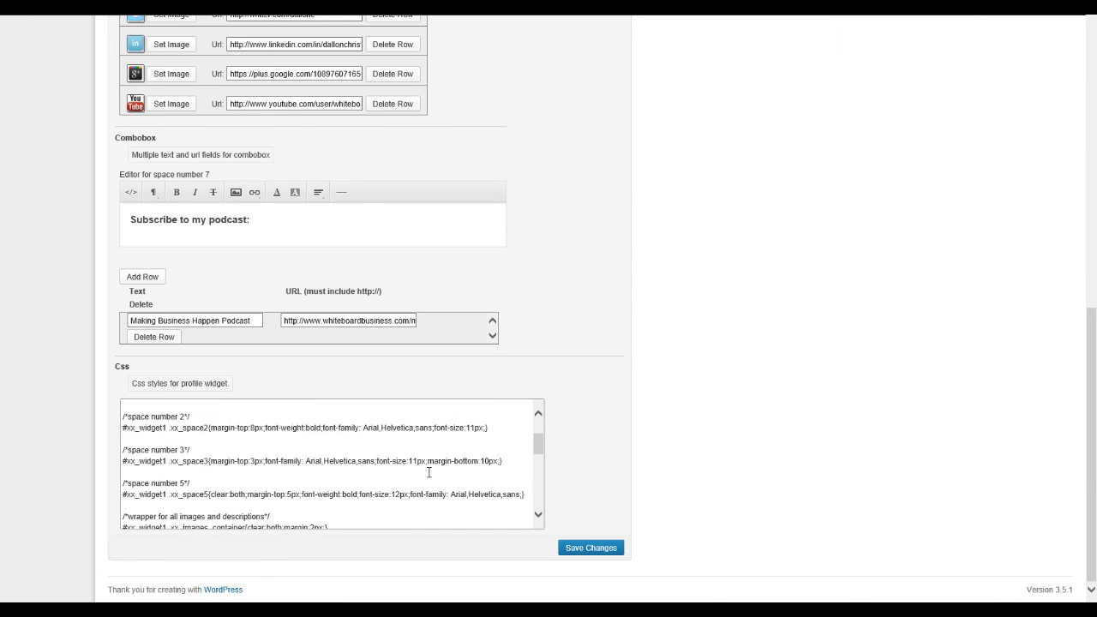
scroll(459, 473, up, 1)
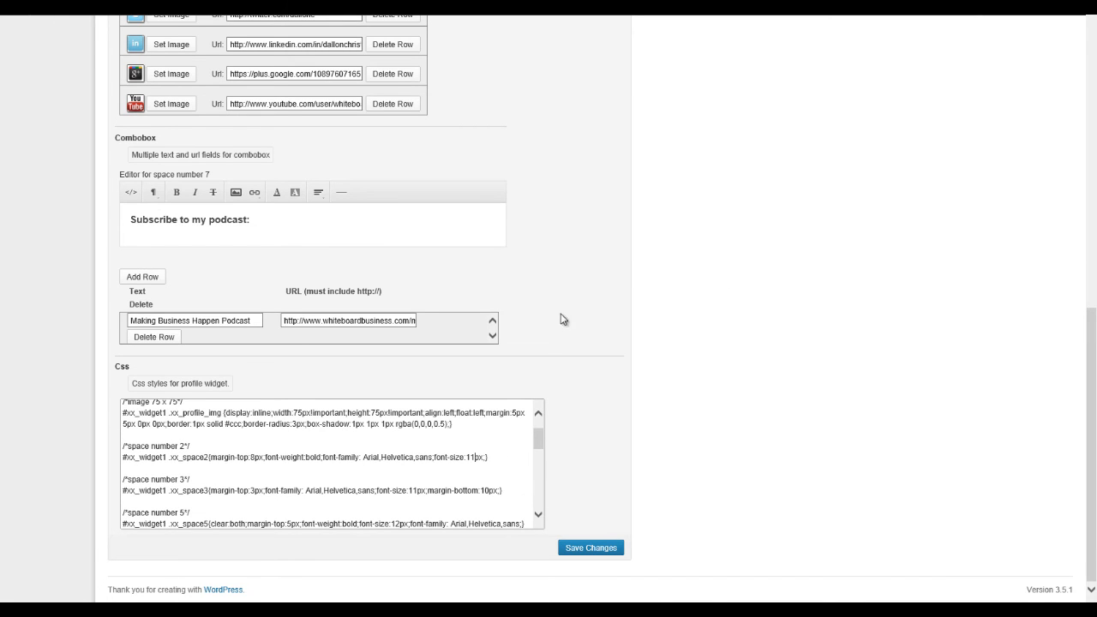
scroll(691, 166, up, 8)
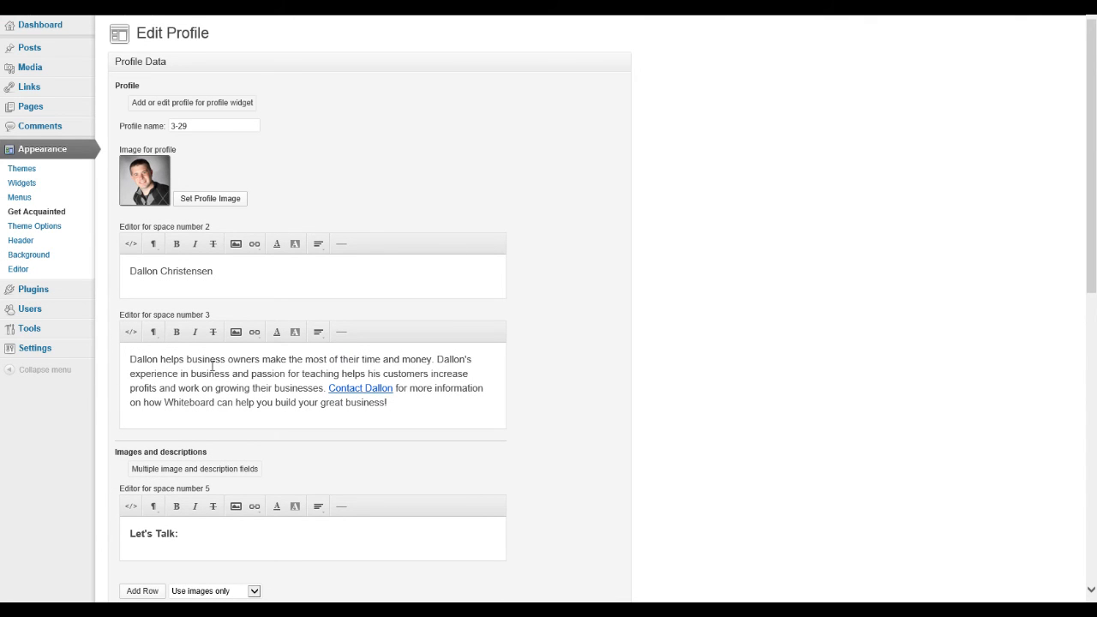
- Set the font size in the space number 3 CSS rule to 12px and save the profile
scroll(283, 357, down, 7)
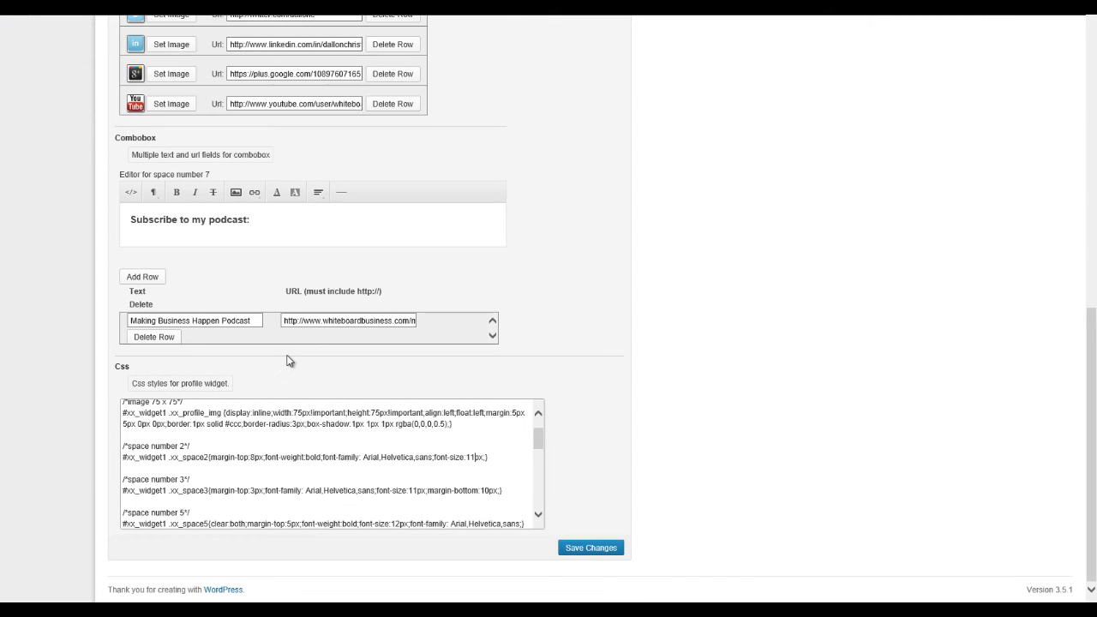
click(419, 490)
key(BackSpace)
text(2)
click(591, 548)
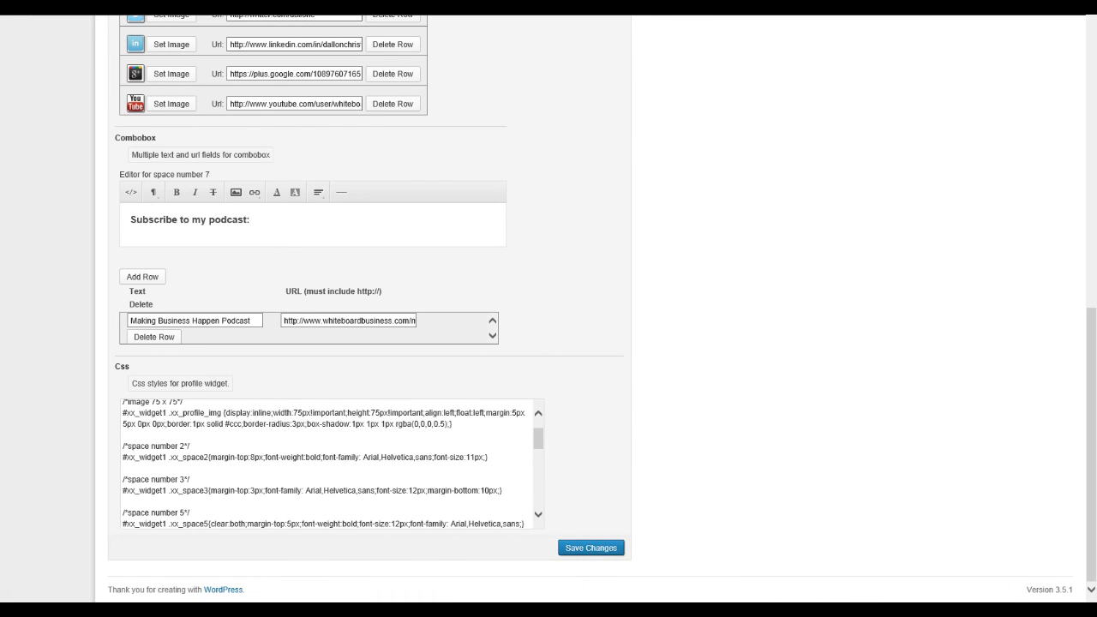